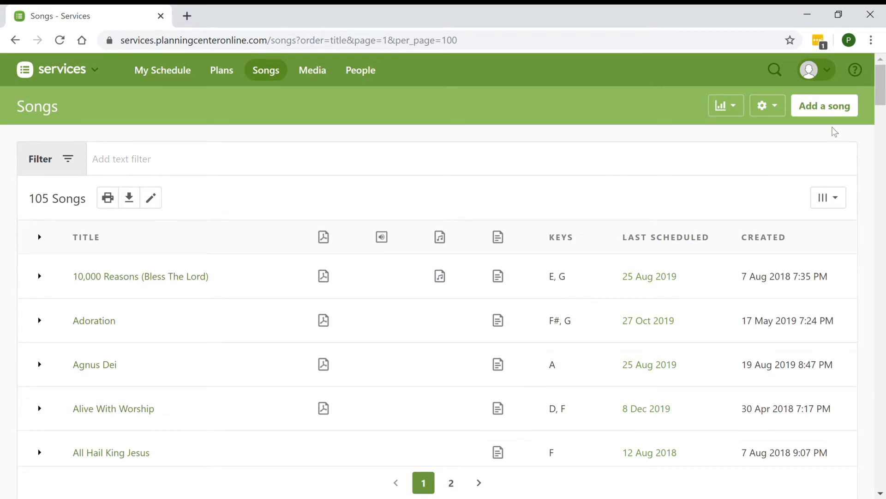
Start adding a song by searching for "jesus put this song into our" and choose "Jesus Put This Song Into Our Hearts"
click(827, 116)
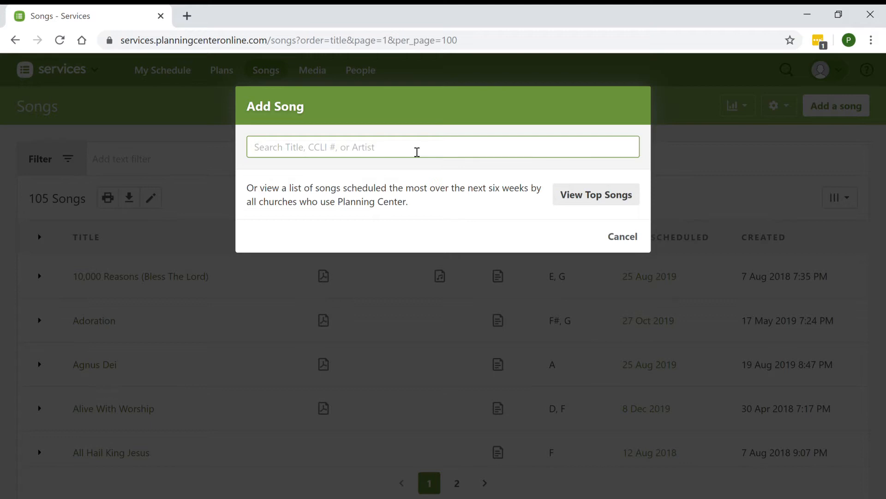
text(jesus)
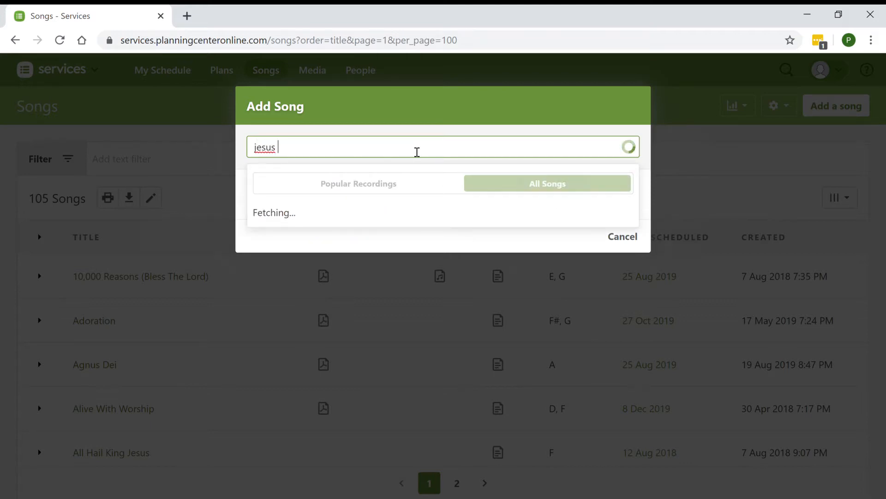
text( put this song in)
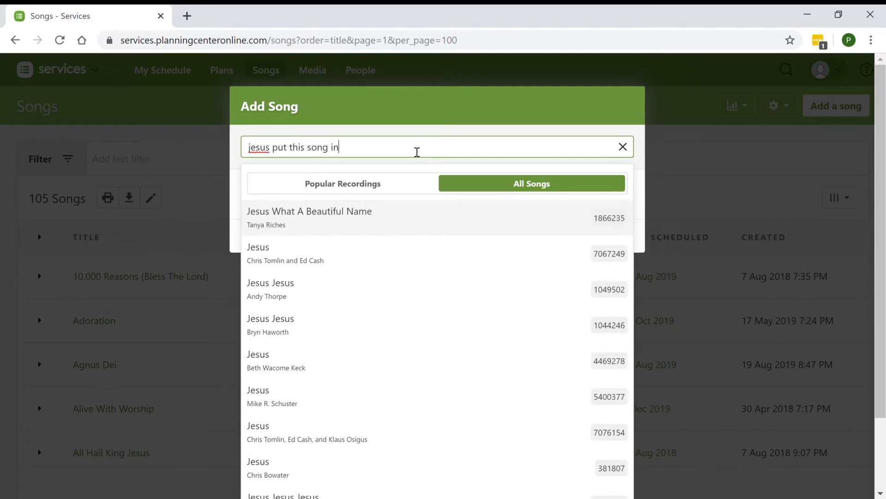
text(to our)
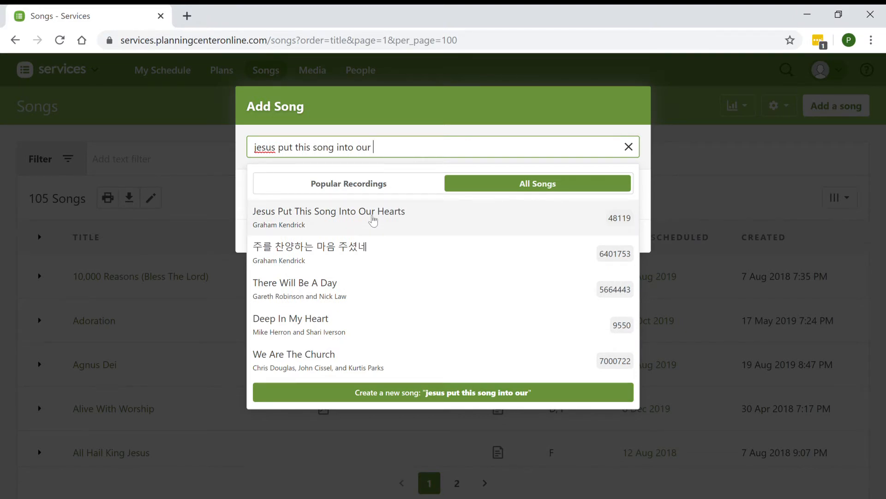
click(373, 221)
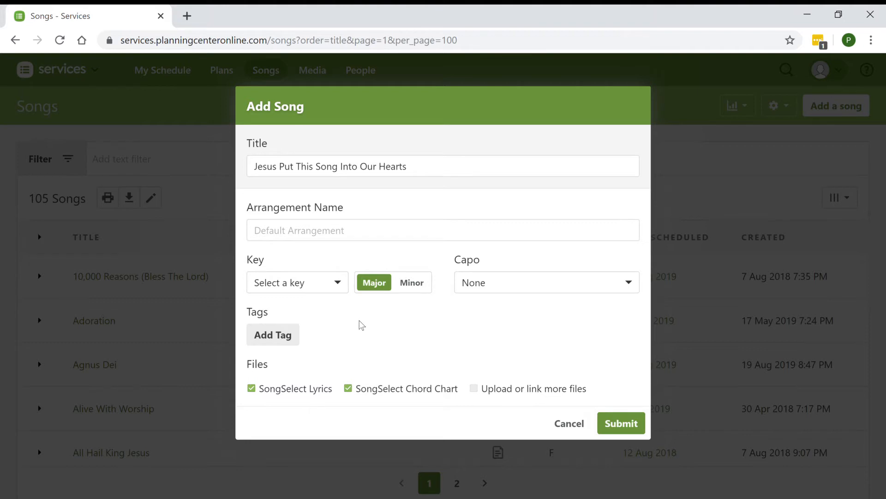
Set the new song's key to F major and its capo to D, and cancel adding the song
click(342, 284)
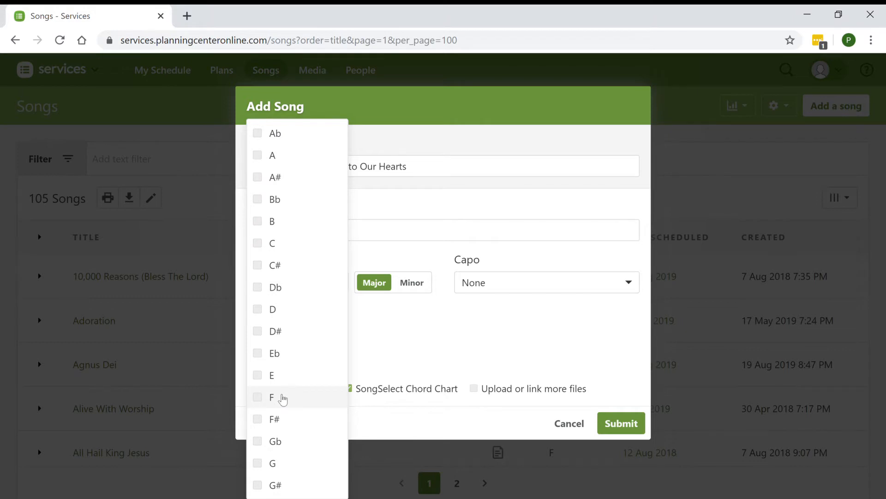
click(283, 398)
click(418, 371)
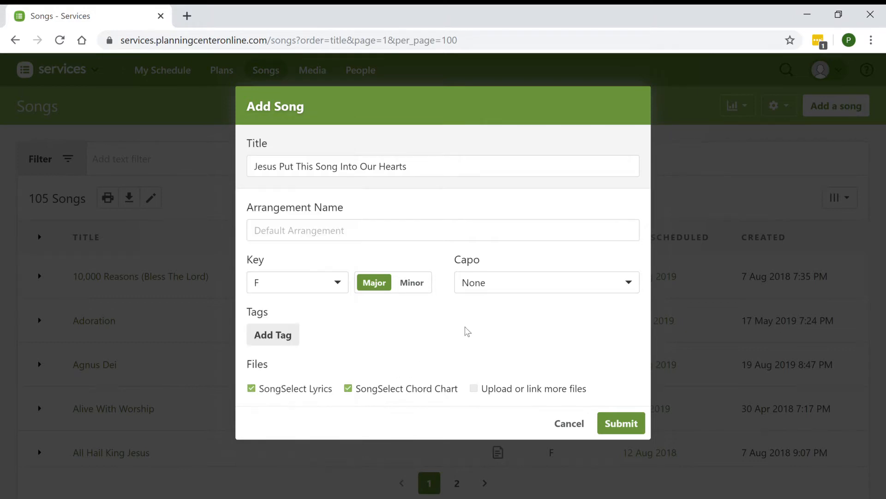
click(500, 289)
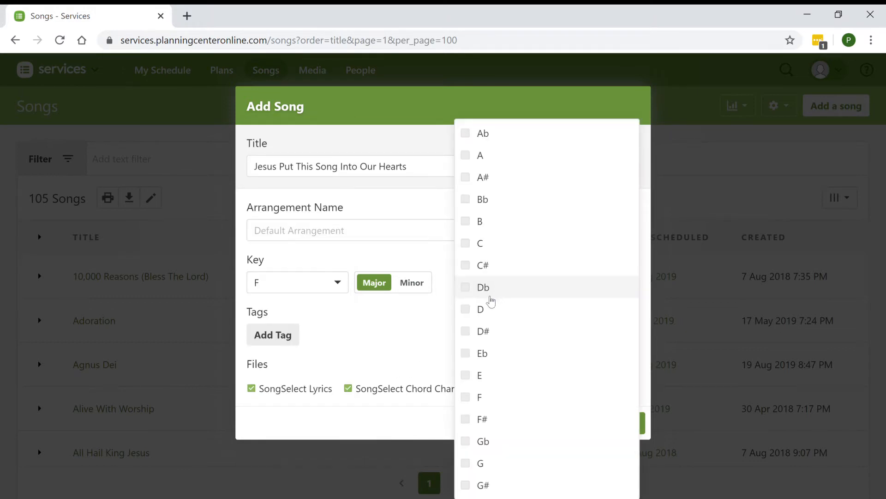
click(483, 314)
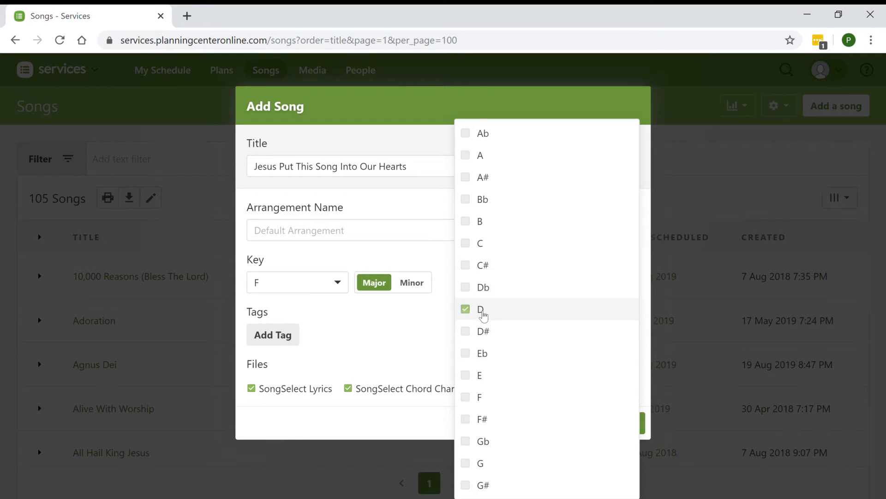
click(415, 334)
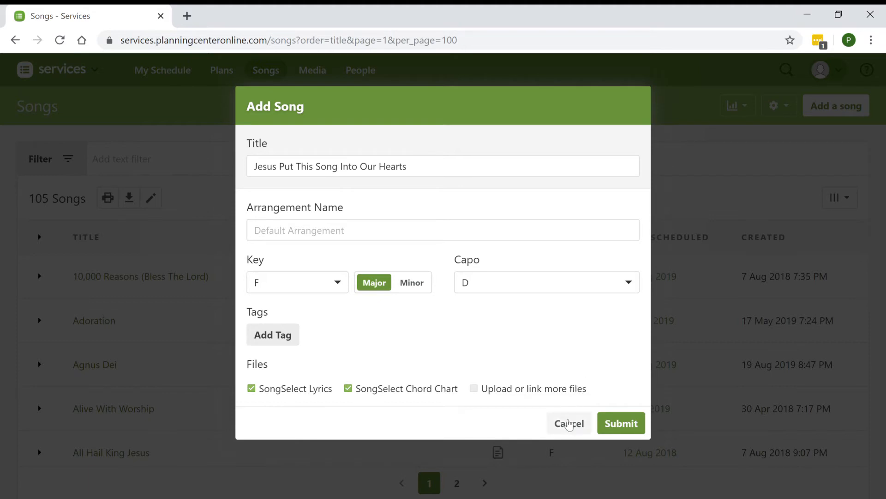
click(569, 423)
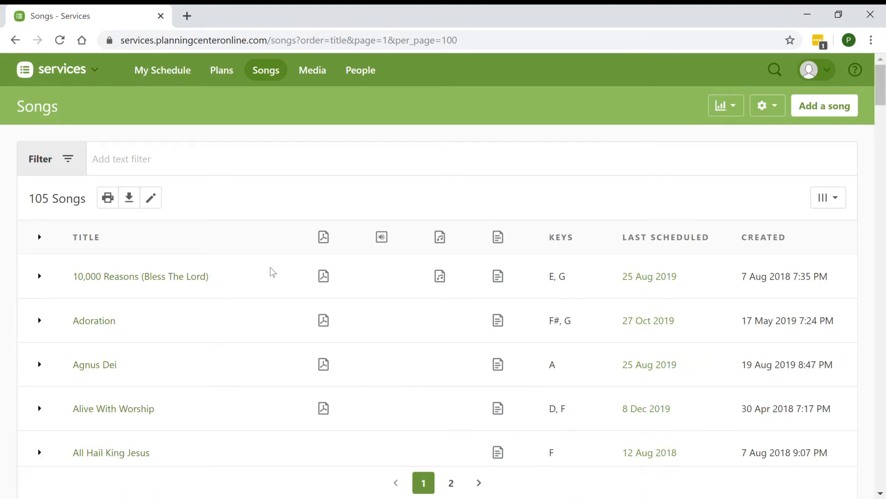
Open the song Adoration and examine the SongSelect chart files listed under the key F#
click(85, 321)
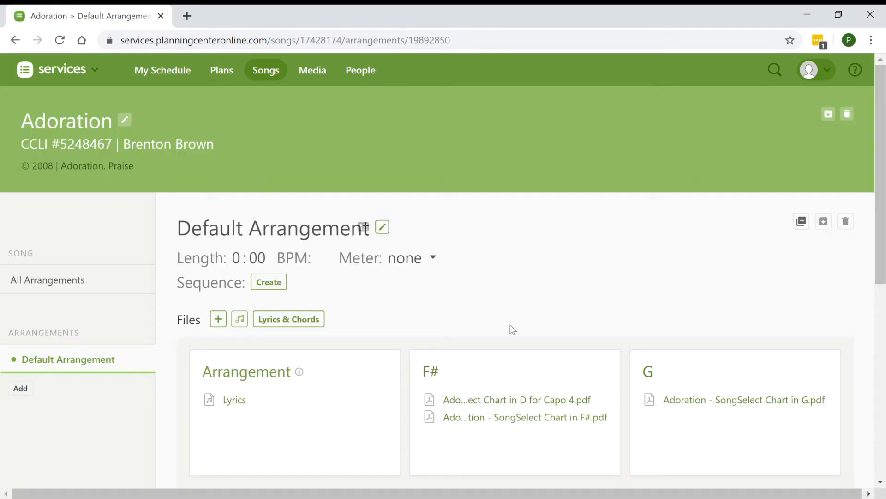
mouse_move(482, 352)
mouse_move(503, 423)
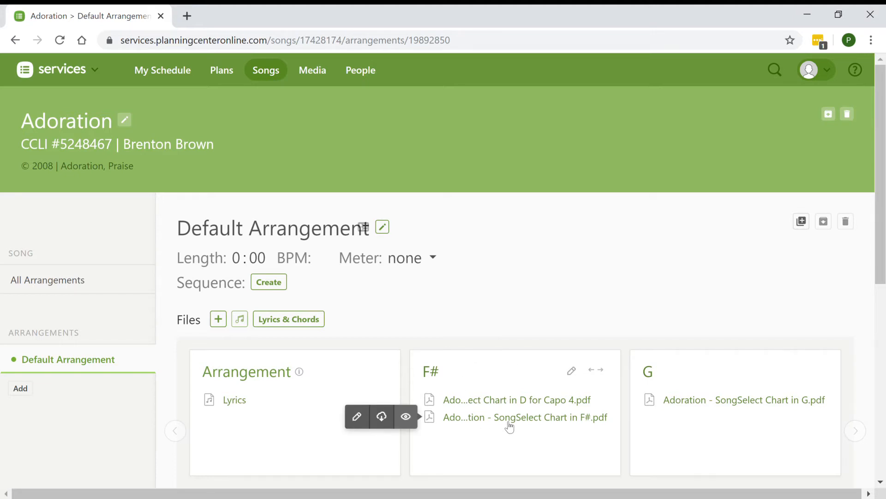
mouse_move(503, 407)
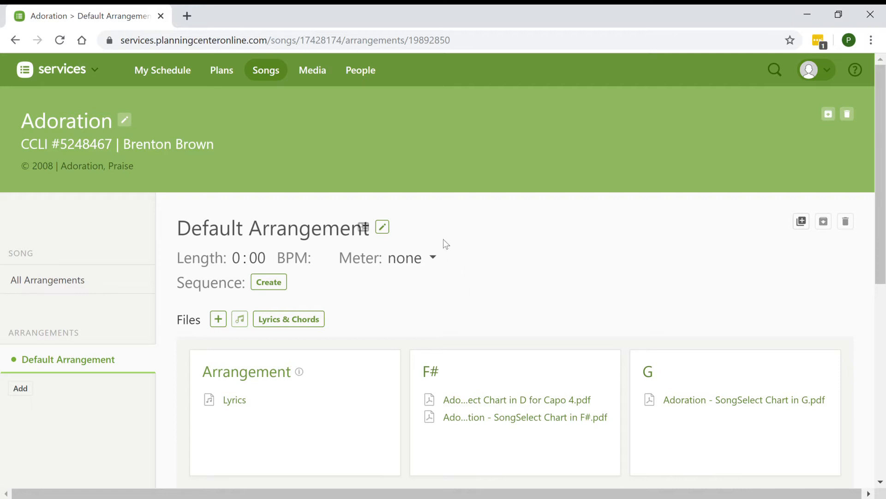
Return to the song list and open the lyrics and chords editor for Ancient Of Days
click(273, 79)
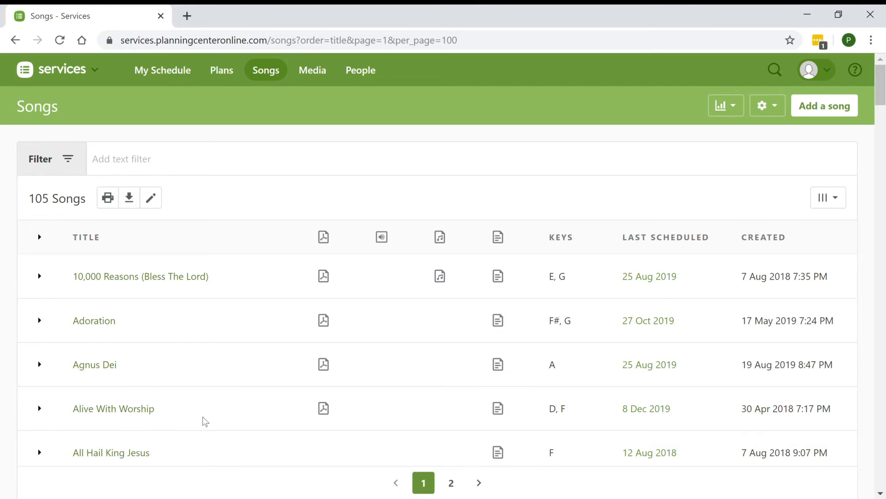
scroll(203, 420, down, 3)
scroll(203, 419, down, 1)
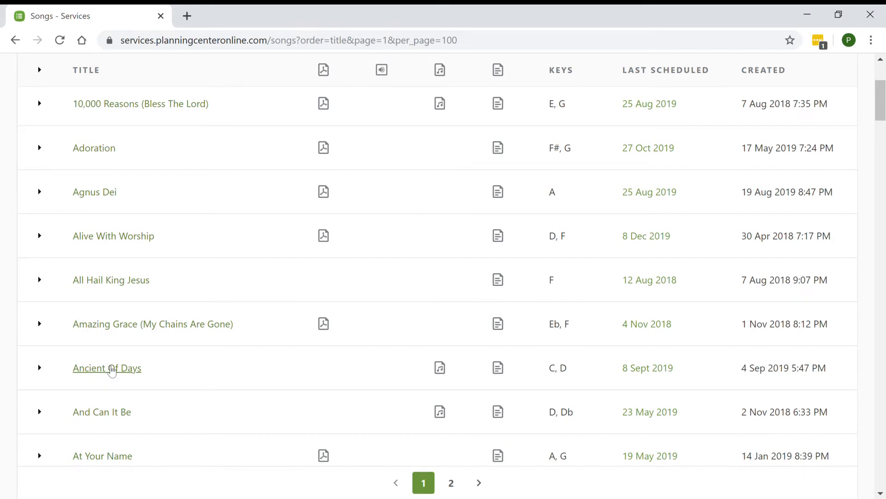
click(111, 369)
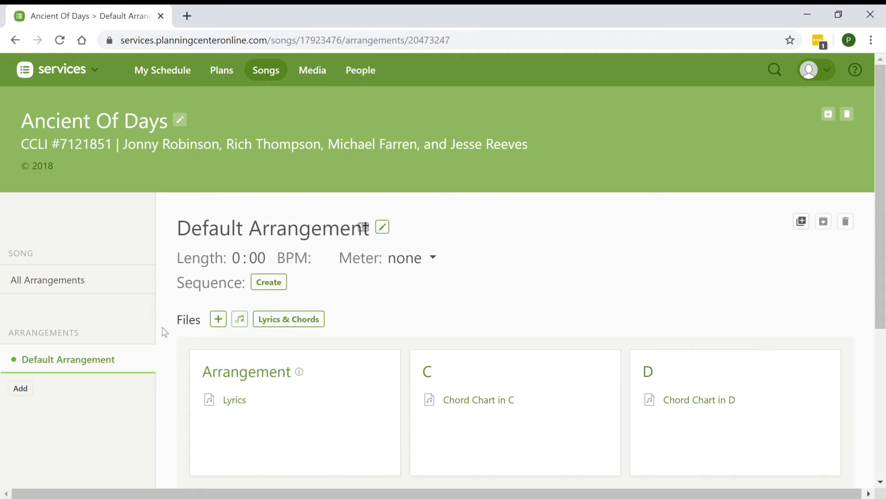
click(289, 325)
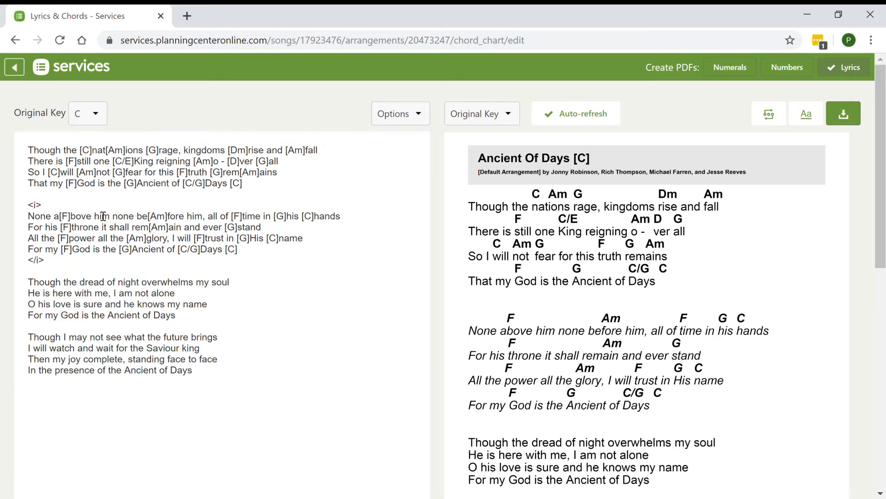
Insert a "Bridge" heading above the last verse, which starts "Though I may not see what the future brings"
click(405, 116)
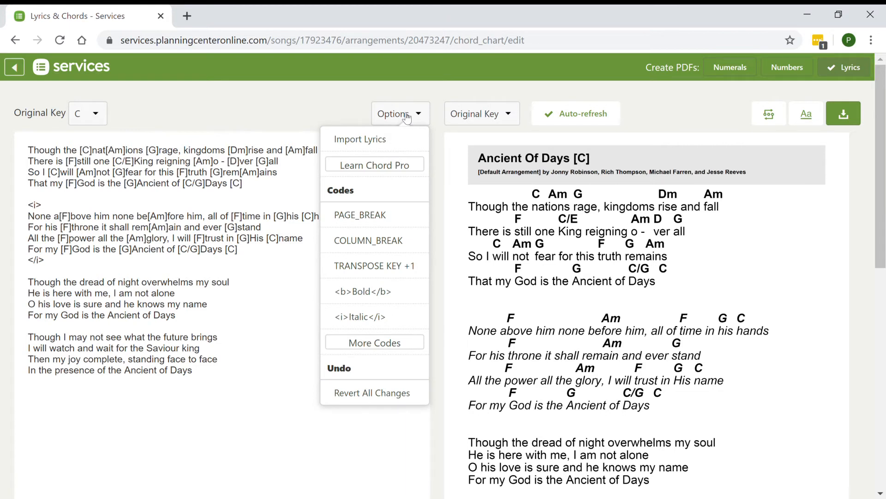
click(407, 118)
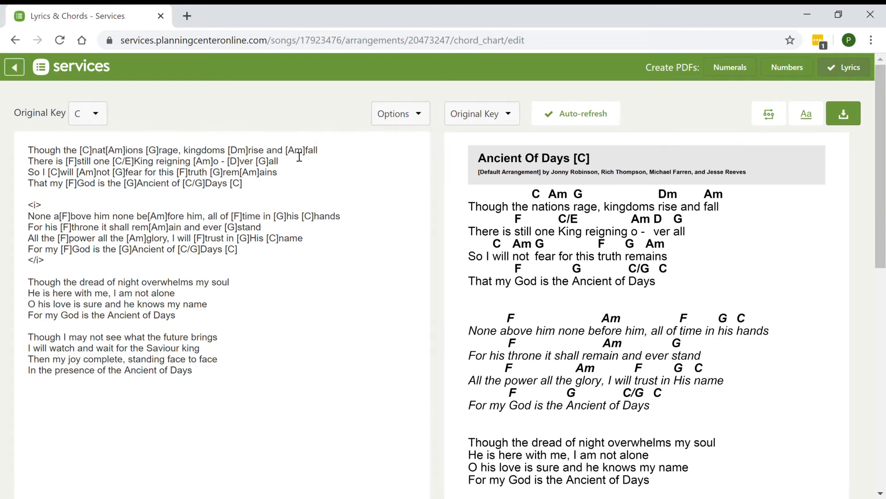
click(198, 331)
key(Return)
key(Return)
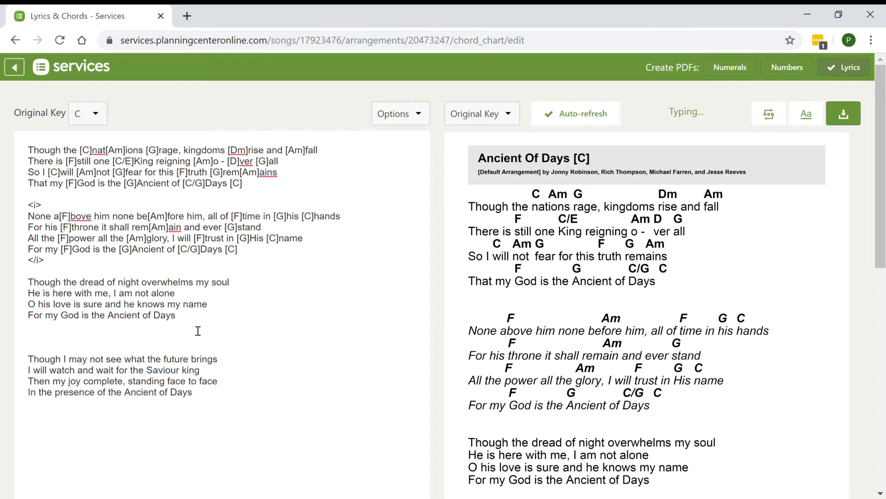
text(Bridge)
scroll(400, 380, down, 2)
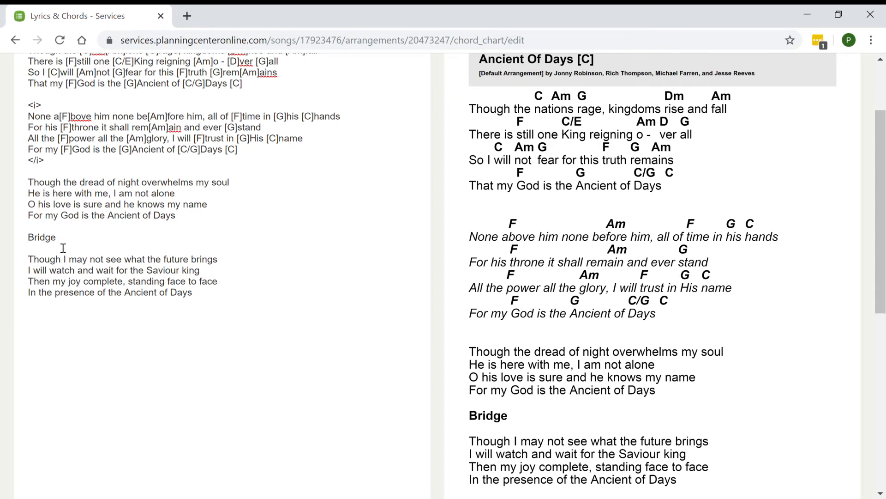
Remove the "Bridge" heading and its extra blank lines from the lyrics
drag(57, 237, 33, 231)
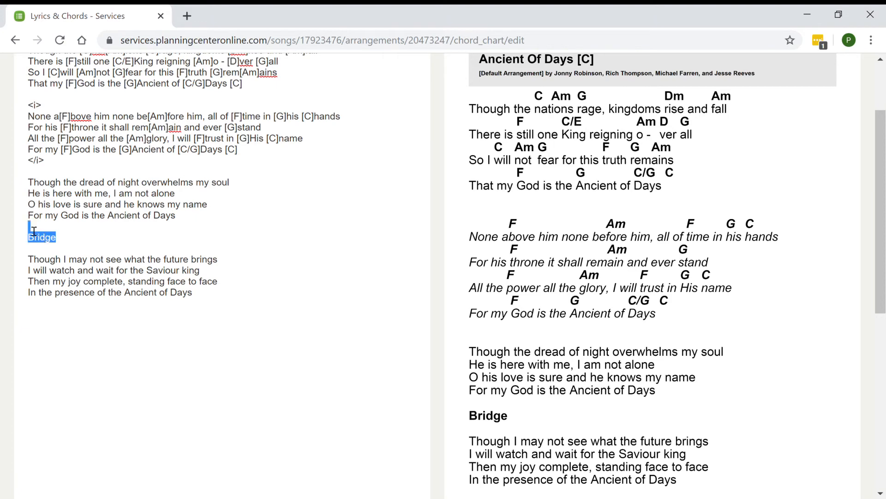
key(BackSpace)
key(BackSpace)
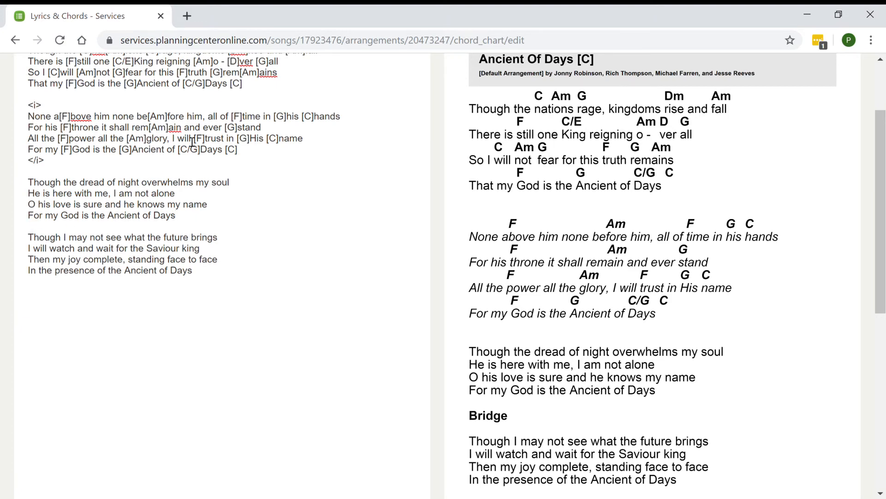
scroll(192, 142, up, 3)
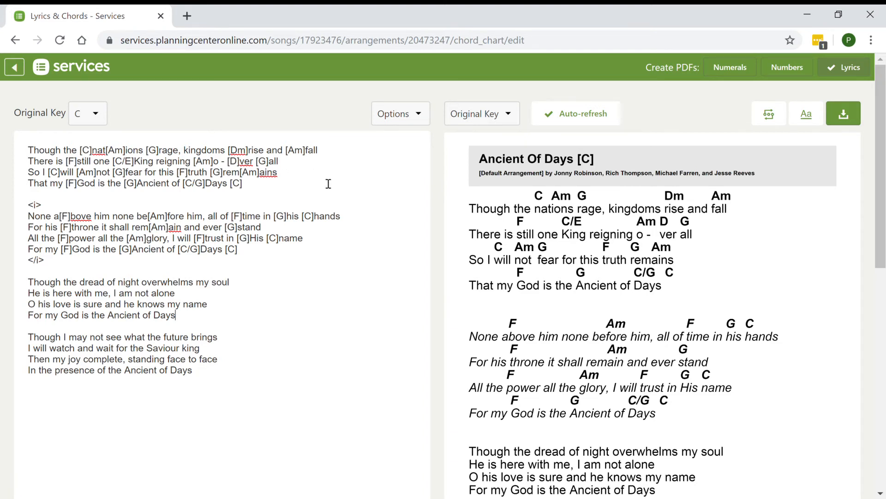
Transpose the chord chart preview to C# and set it back to C
click(400, 119)
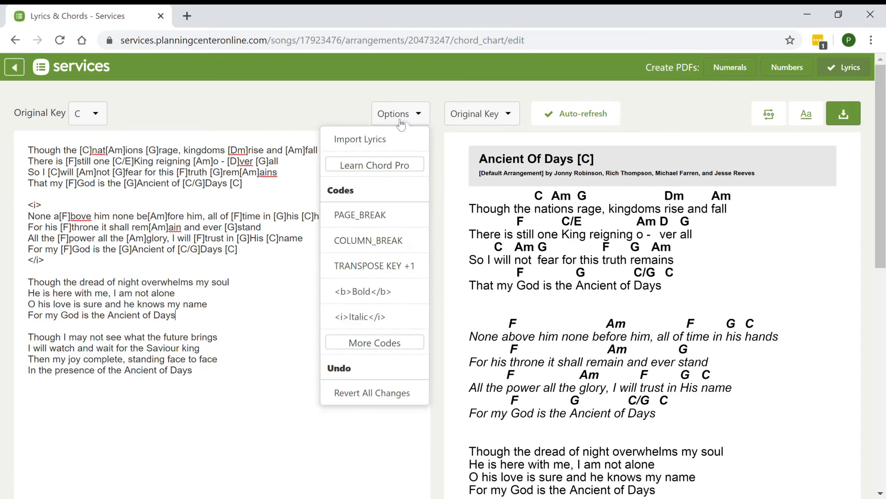
click(488, 120)
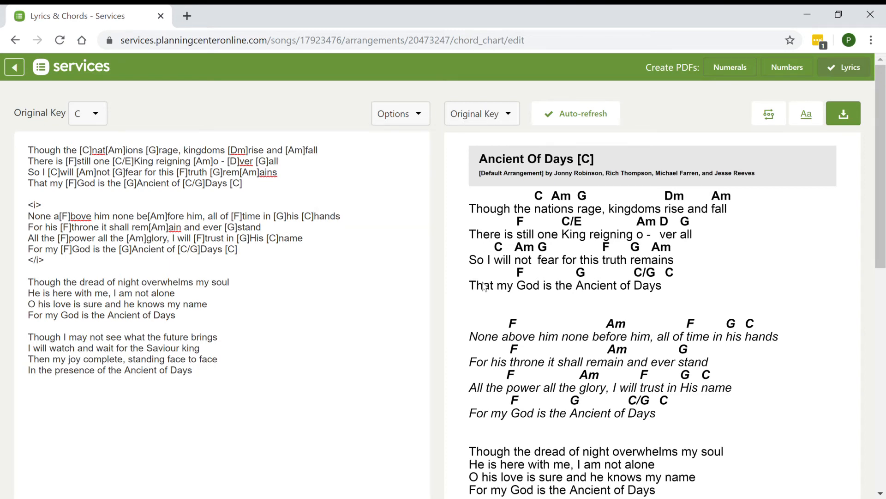
click(485, 300)
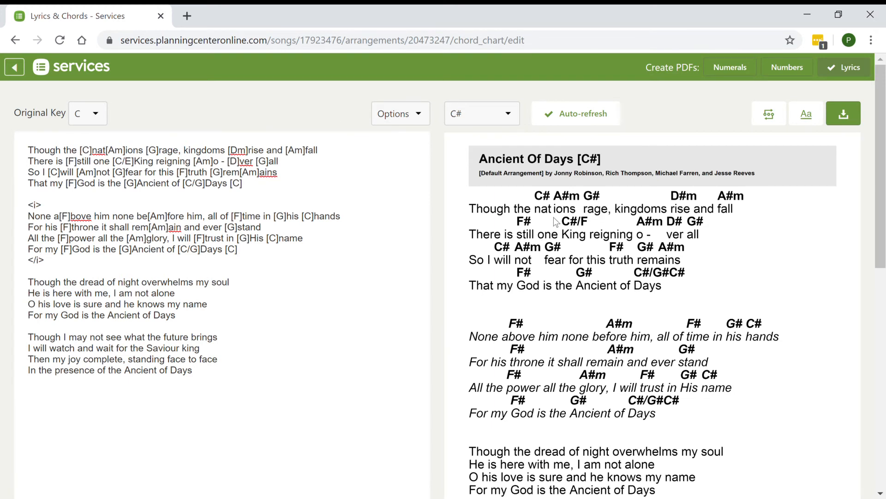
click(510, 119)
click(480, 272)
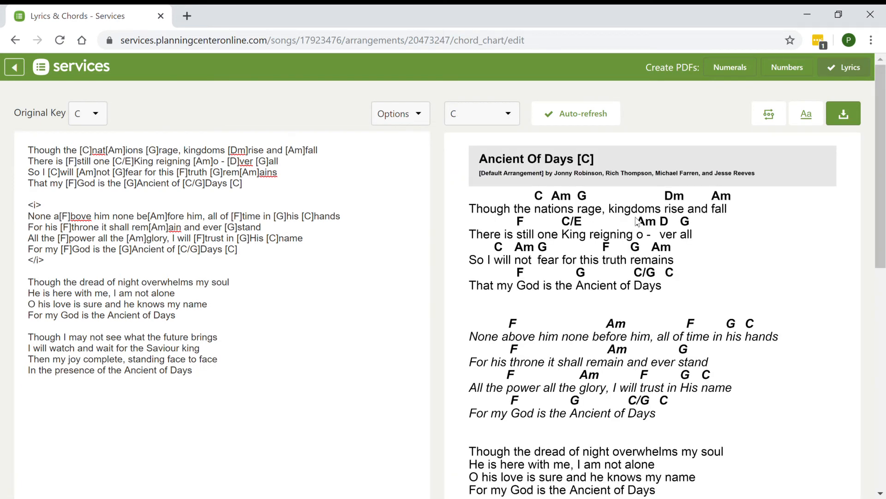
Show the chart's formatting settings, try Orange as the chord color and restore the default black
click(814, 120)
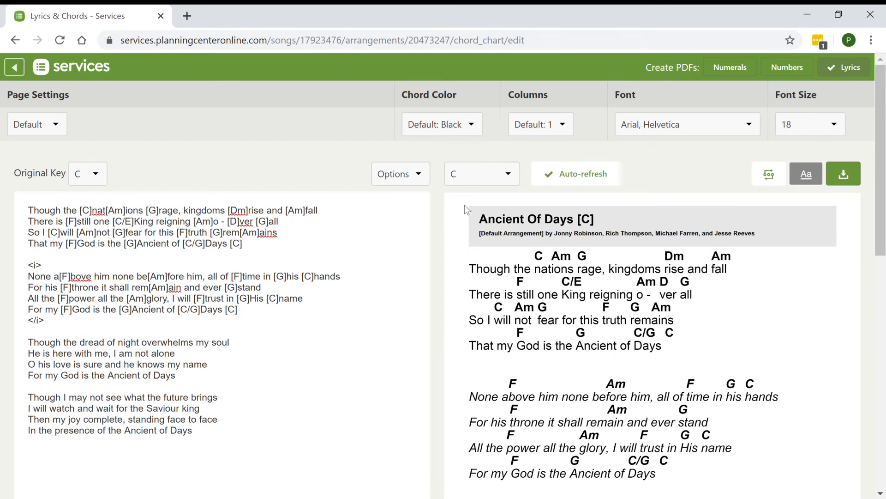
click(458, 238)
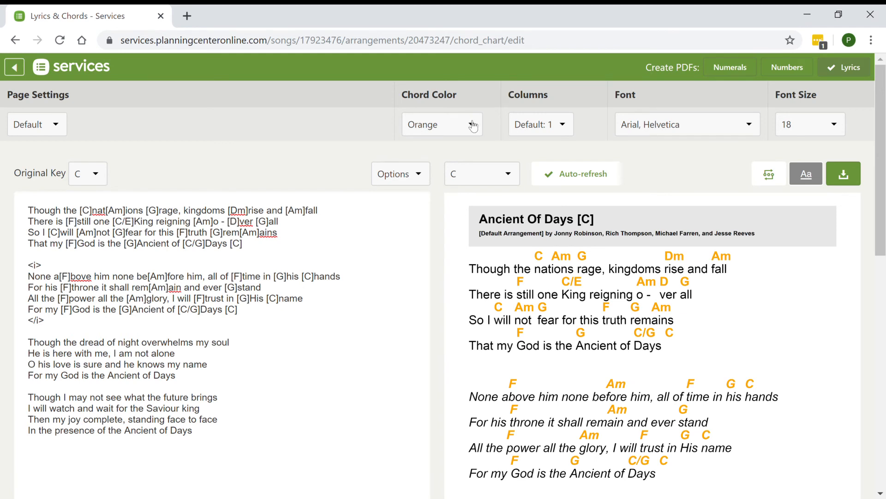
click(455, 147)
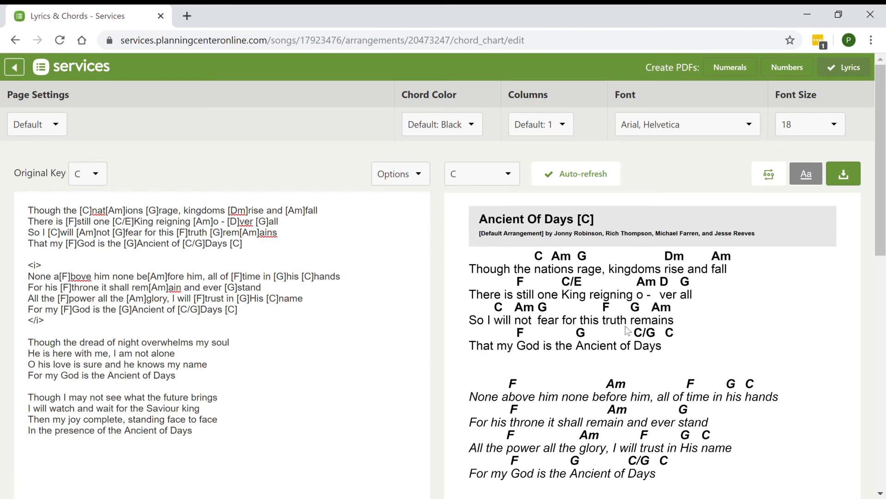
Review the chart preview down to its copyright footer and hide the formatting settings
scroll(632, 331, down, 8)
scroll(632, 331, up, 8)
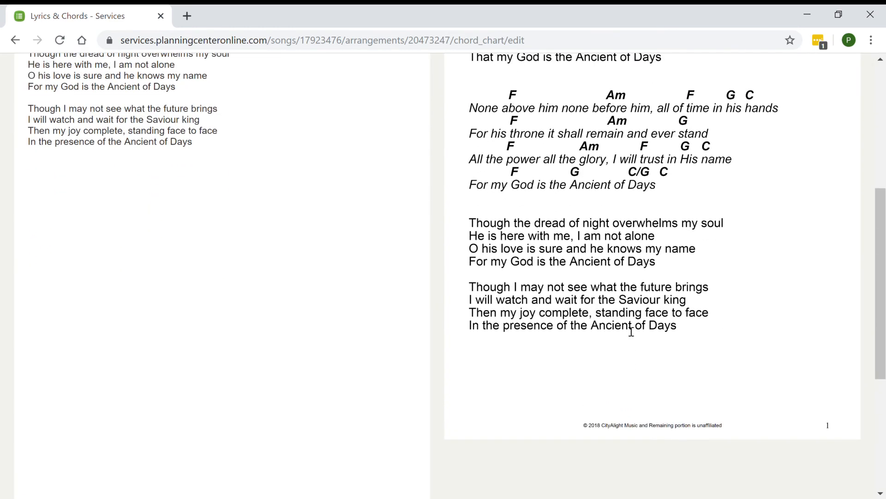
scroll(627, 329, down, 8)
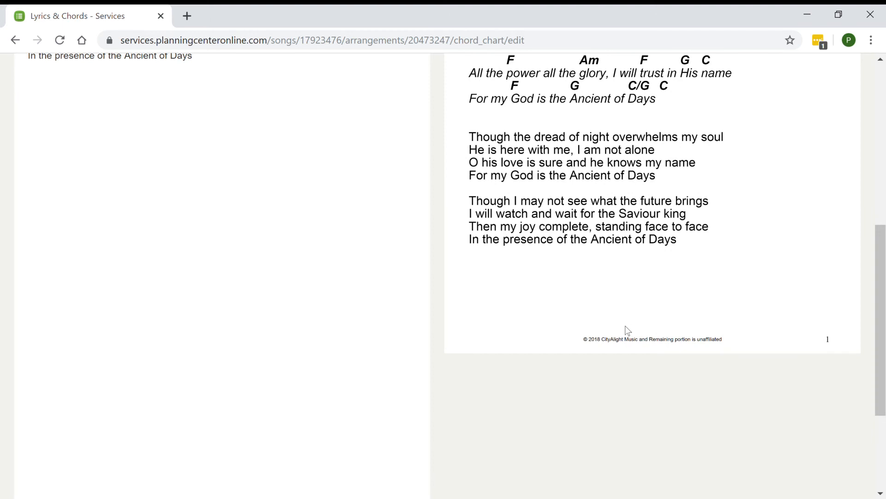
scroll(626, 327, up, 4)
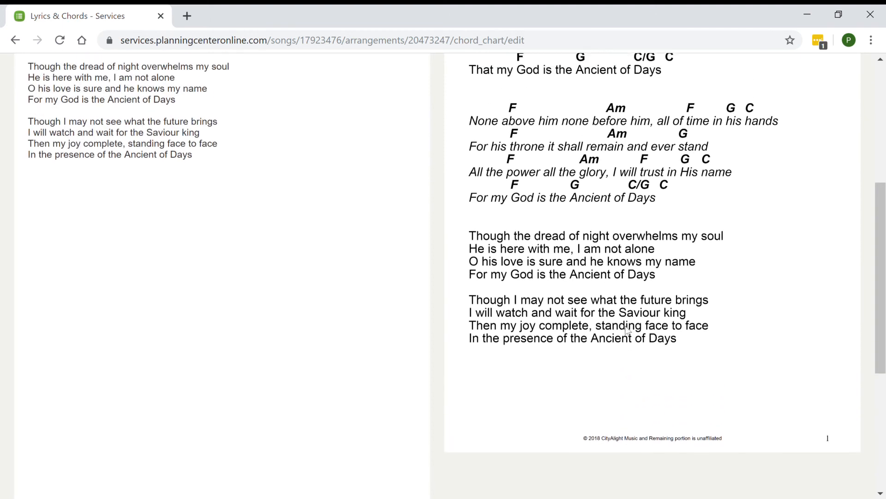
scroll(645, 265, up, 5)
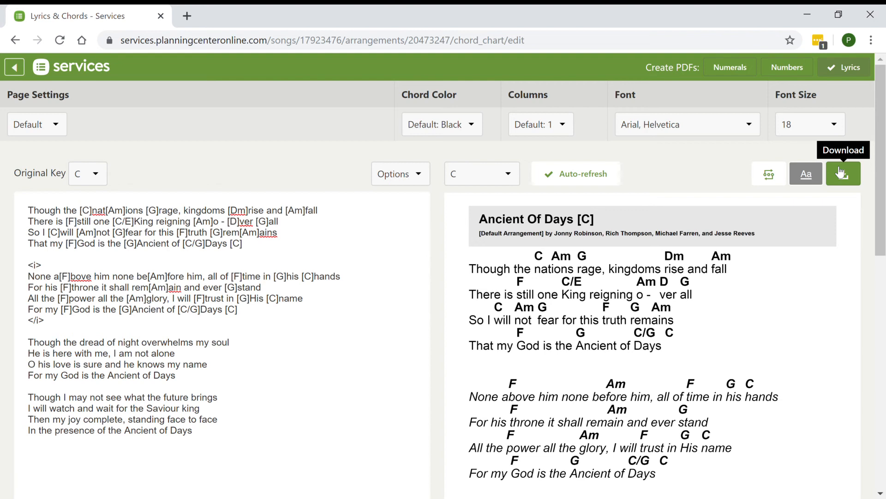
click(819, 177)
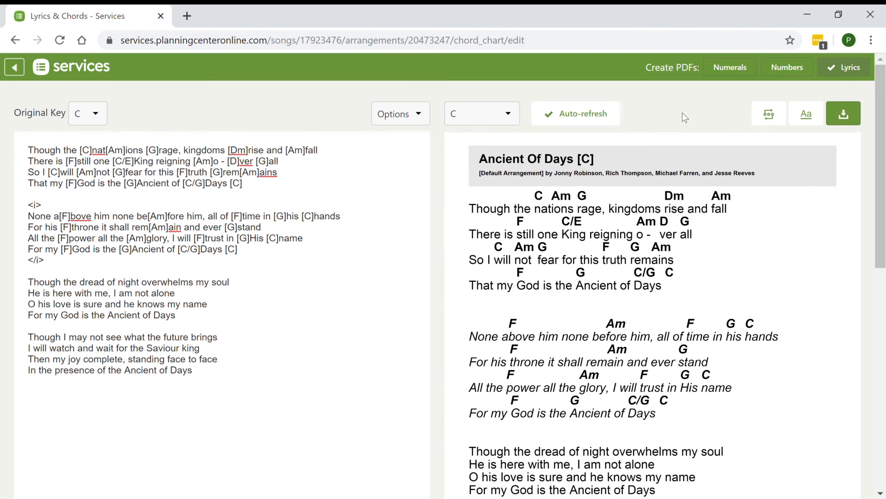
Review the available section labels in the chord chart's sequence editor and close it without saving
click(777, 124)
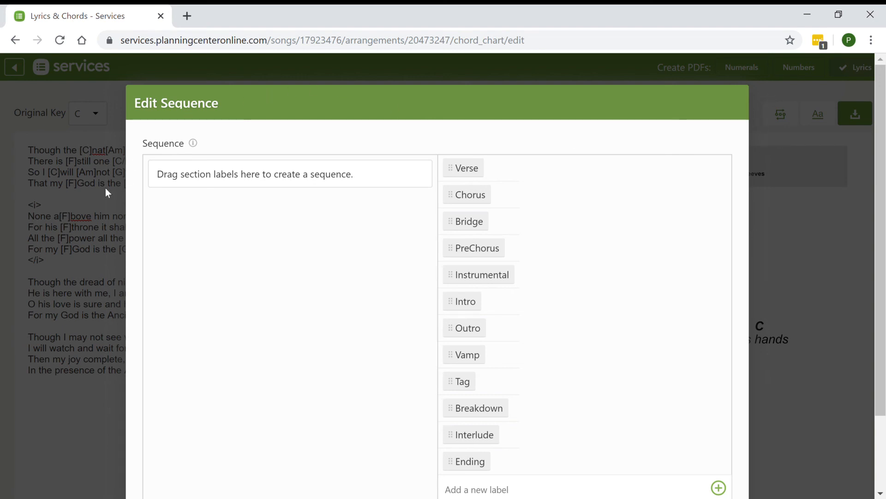
scroll(529, 439, down, 2)
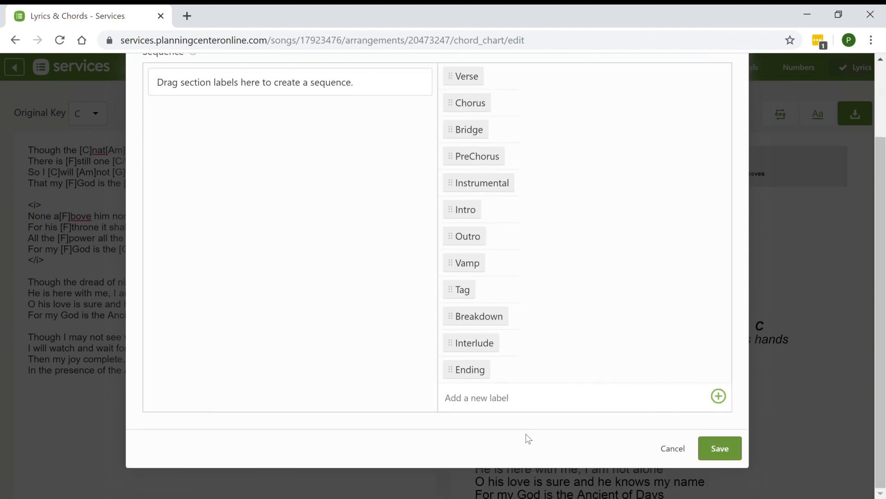
click(675, 446)
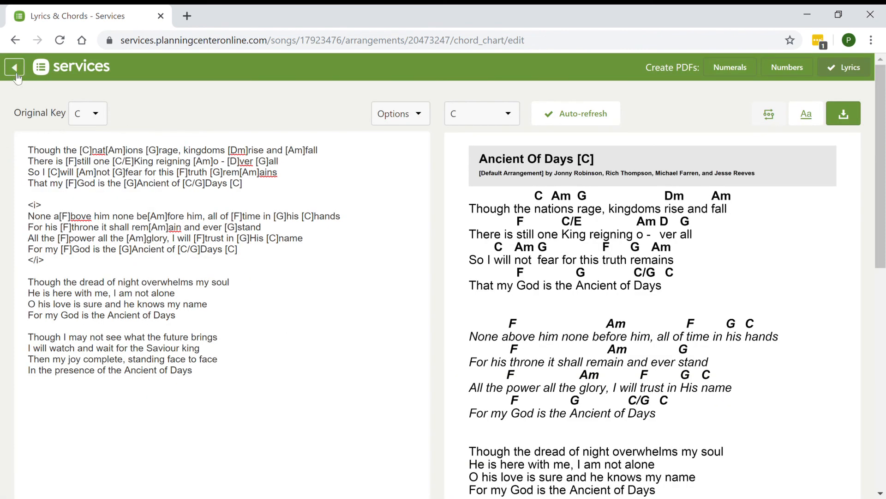
Replace the word "Though" at the start of the first lyric line with "Despite the fact that"
double_click(48, 155)
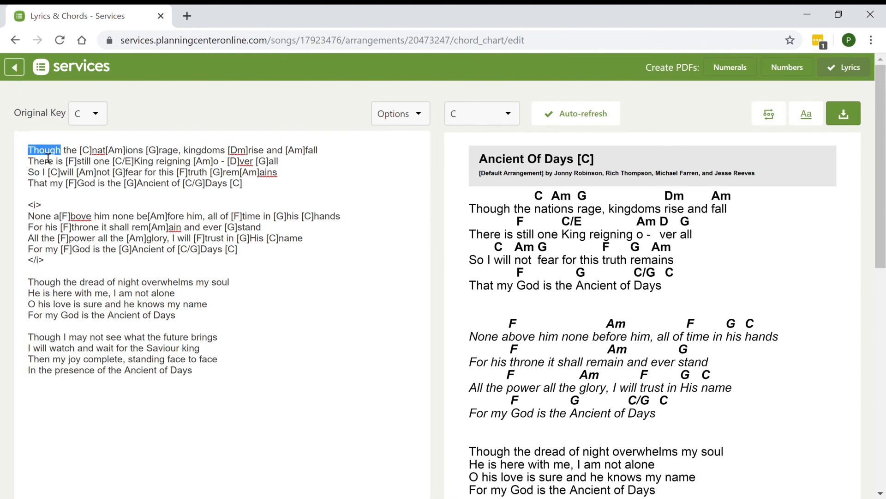
text(Despite th)
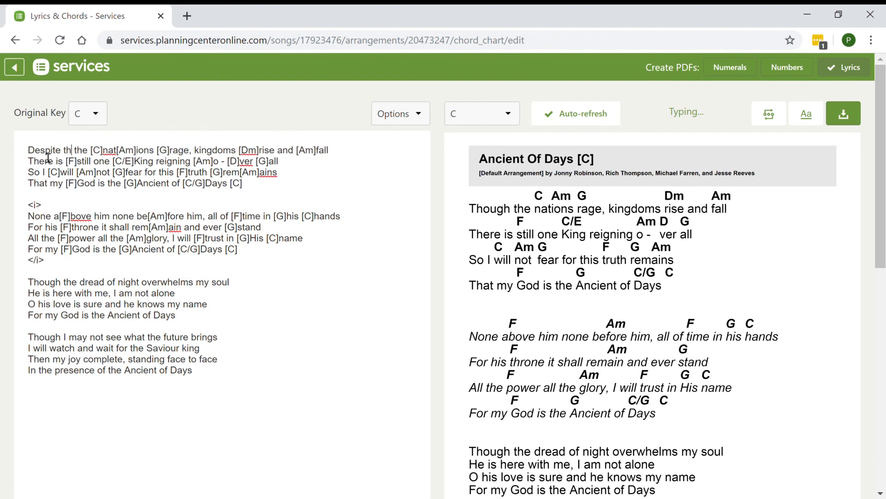
text(e fact th)
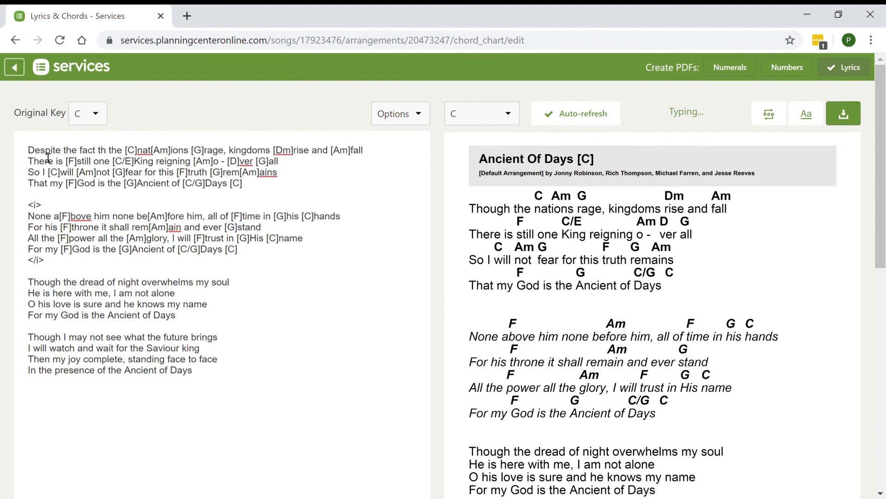
text(at)
Return to the song's Default Arrangement and open the preview of Chord Chart in C
click(14, 69)
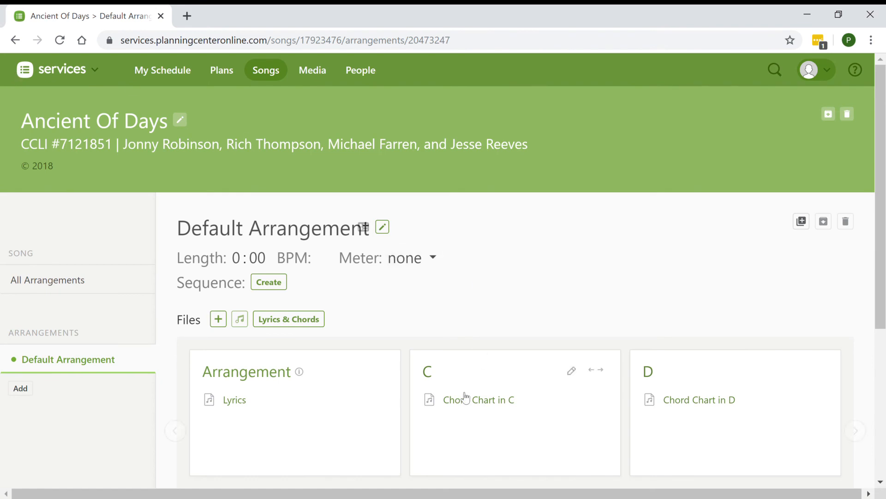
mouse_move(466, 403)
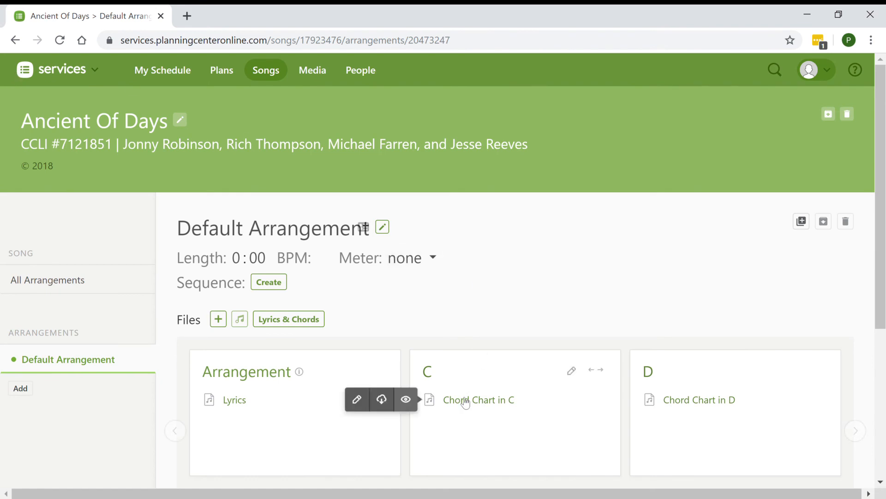
click(463, 401)
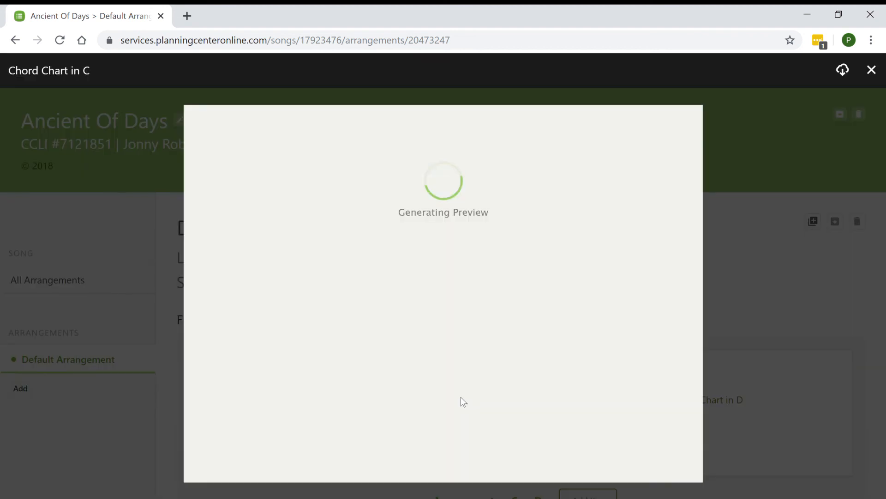